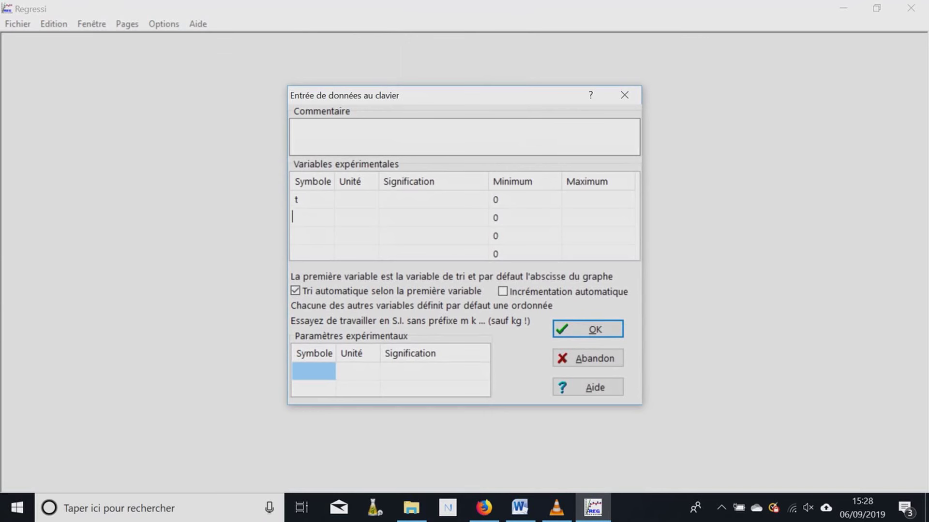
Step: Define the experimental variables: give t the unit s, and add v with the unit m.s-1
text(v)
click(337, 200)
text(s)
click(337, 218)
text(m.s-1)
key(Return)
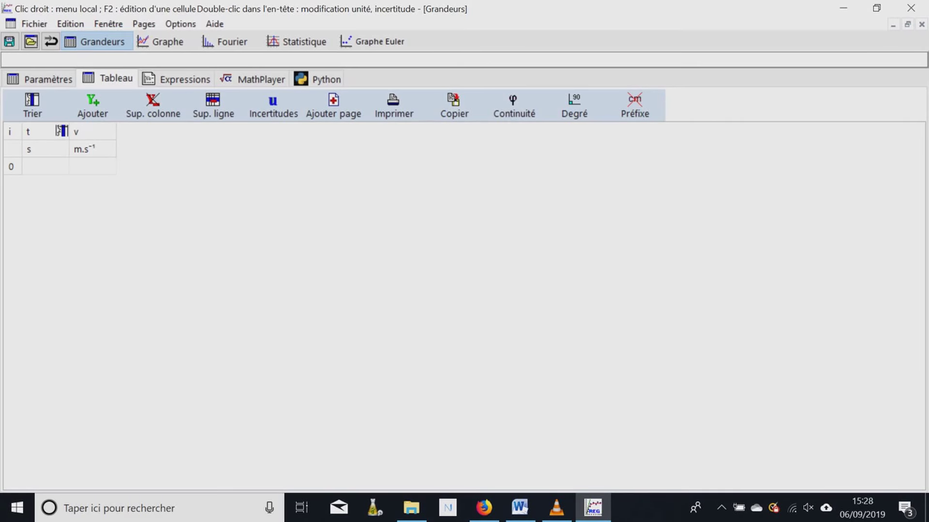
Step: Enter the first two table rows: t = 0 with v = 0, and t = 1 with v = 9,81
text(0)
key(Return)
text(0)
key(Return)
text(1)
key(Return)
text(9,81)
key(Return)
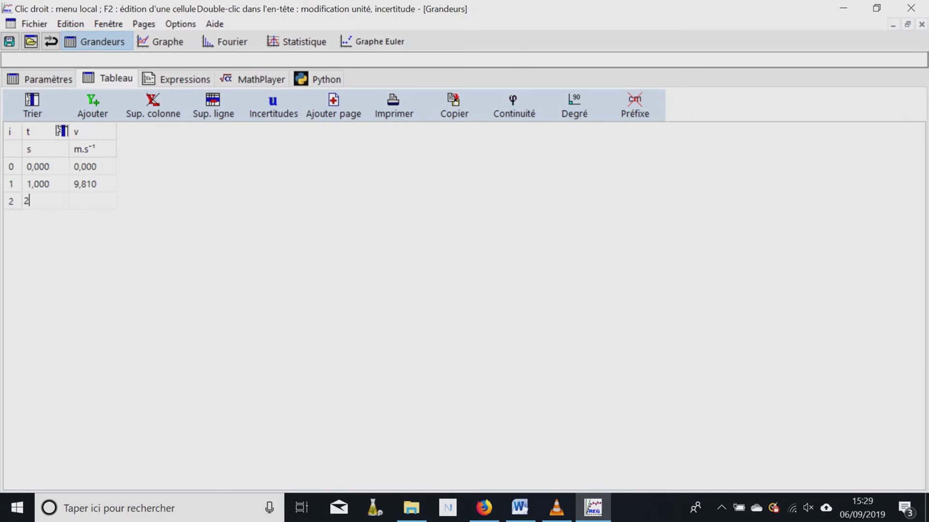
Step: Add the rows for t = 2, 3 and 4 with v = 19,62, 29,43 and 39,24
text(2)
key(Return)
text(19,62)
key(Return)
text(3)
key(Return)
text(29,43)
key(Return)
text(4)
key(Return)
text(39,24)
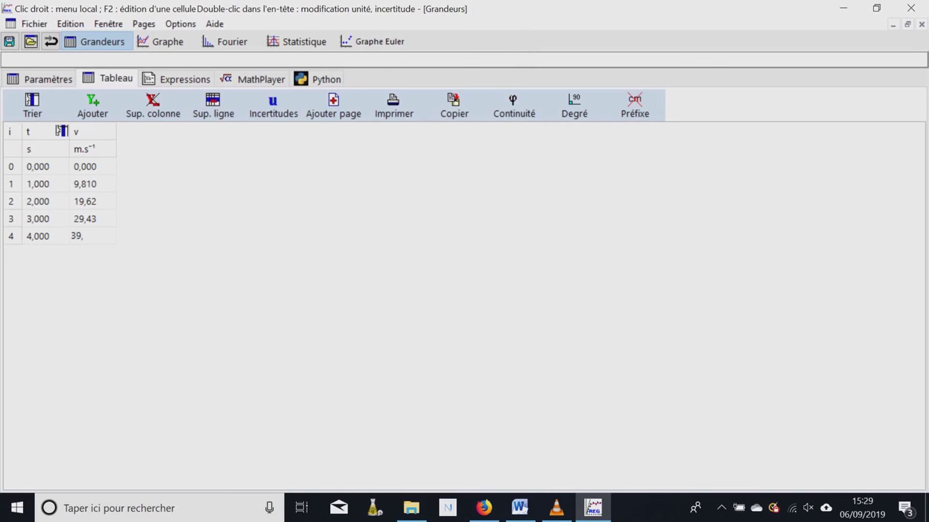
key(Return)
Step: Add the rows for t = 5, 6 and 7 with v = 49,05, 58,86 and 68,67
text(5 49,05)
key(Return)
text(6 58,86)
key(Return)
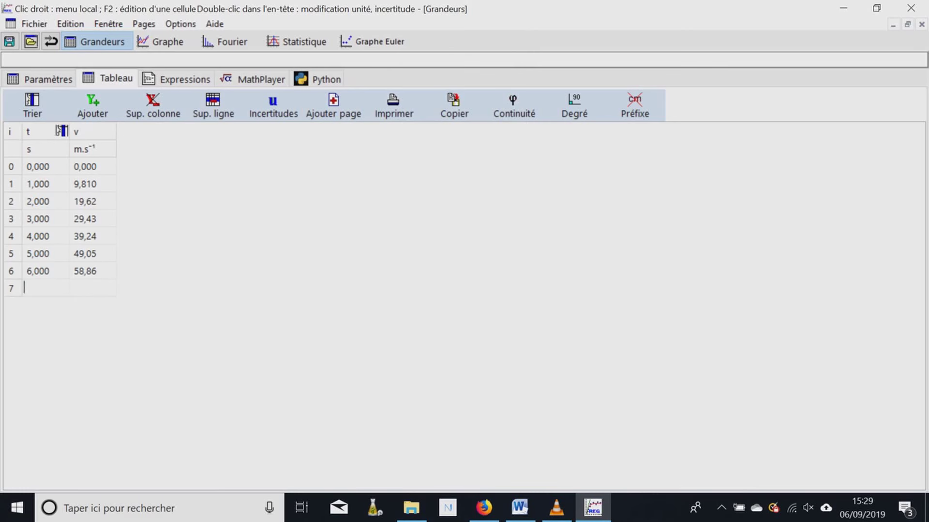
text(7)
key(Return)
text(68,67)
key(Return)
Step: Add the rows for t = 8, 9 and 10 with v = 78,48, 88,29 and 98,10
text(8)
key(Return)
text(78,48)
key(Return)
text(9)
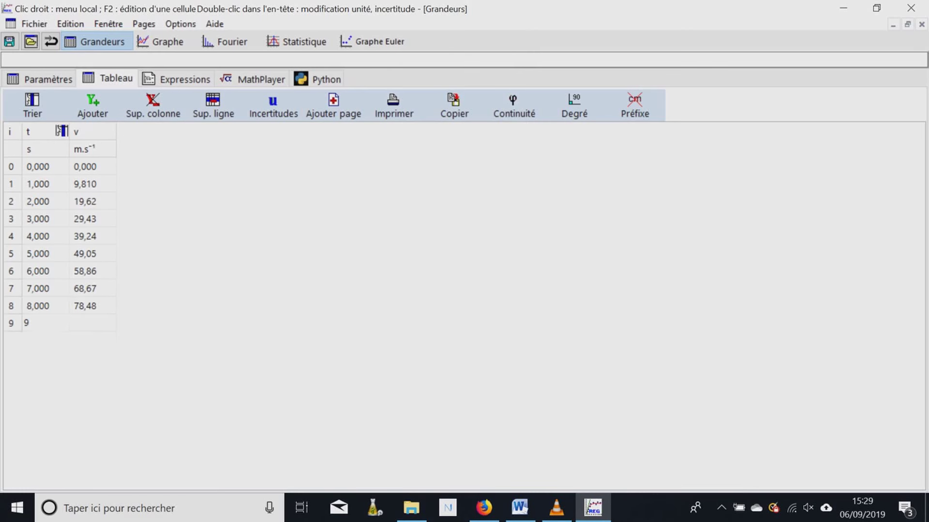
key(Return)
text(88,29)
key(Return)
text(10)
key(Return)
text(98,10)
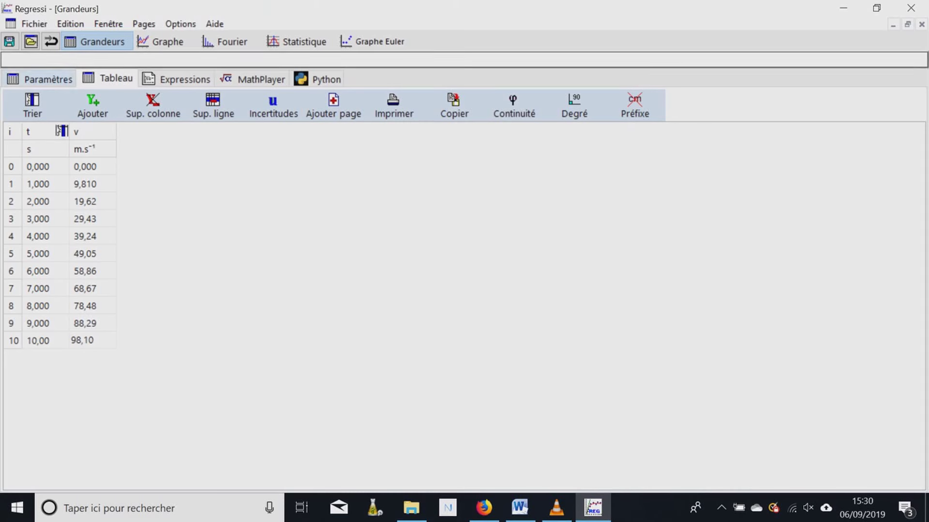
Step: Display the graph of v as a function of t and compare it with the data table
key(F5)
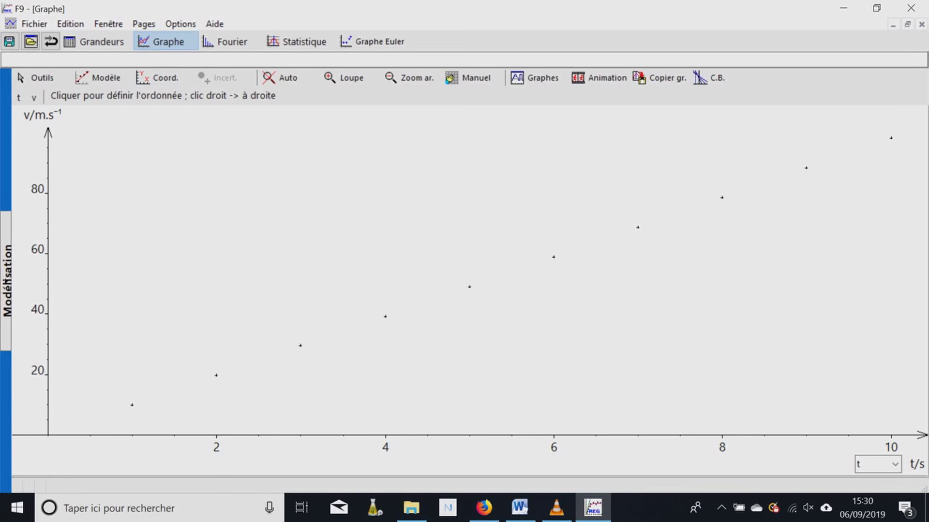
click(95, 42)
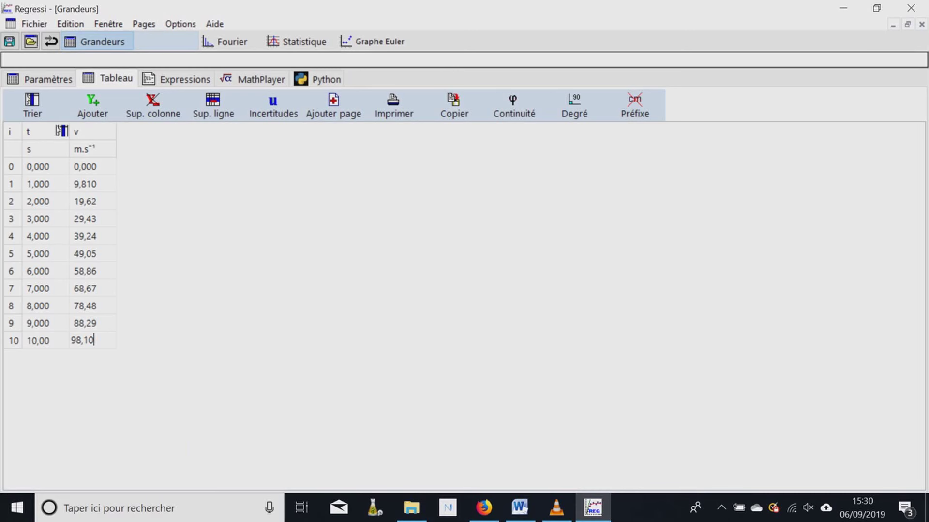
click(162, 42)
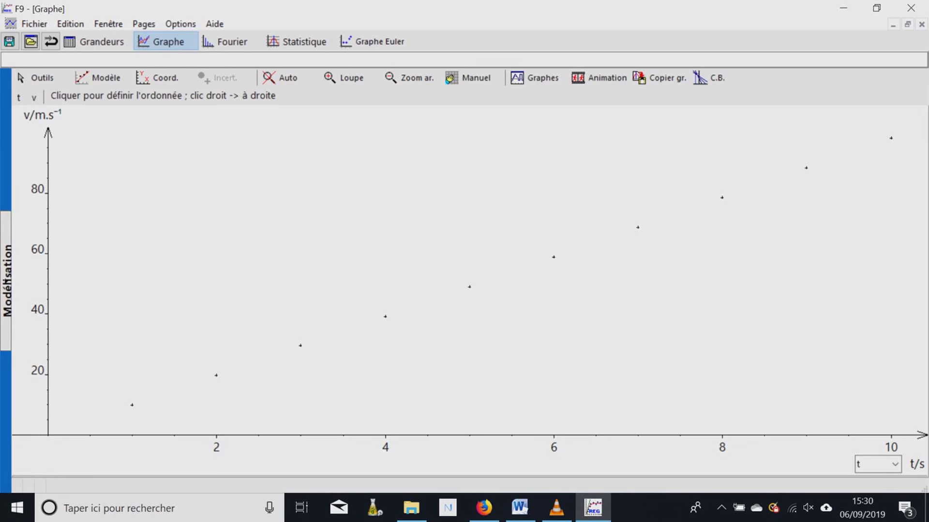
Step: Model the v(t) points with the predefined linear model v=a*t and adjust its parameter
click(7, 280)
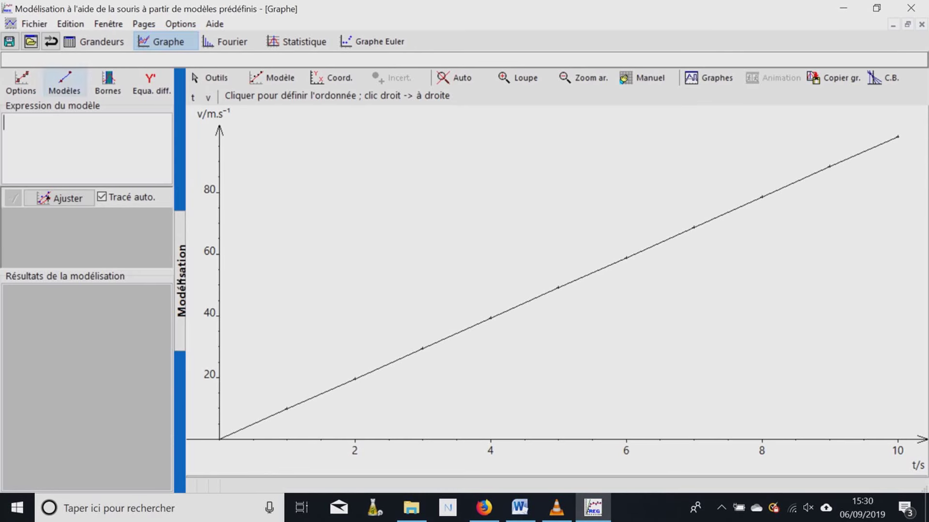
click(64, 81)
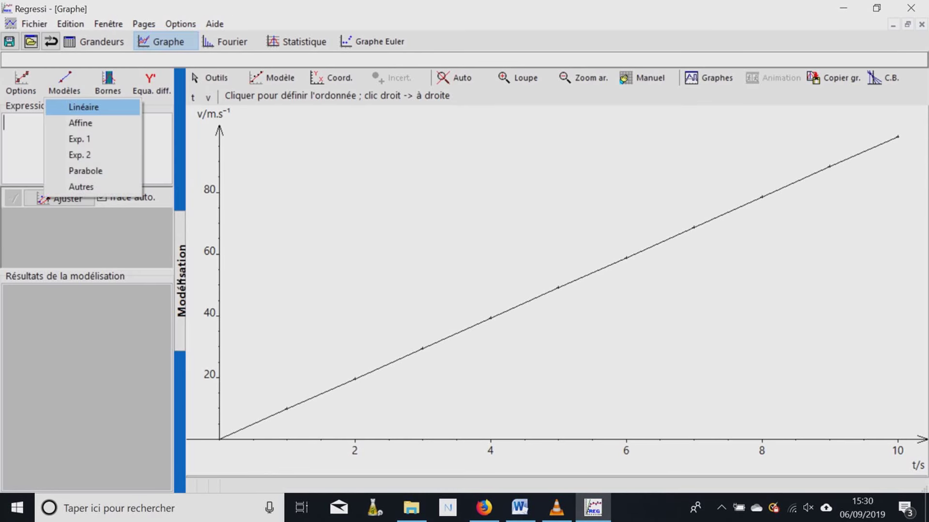
click(83, 107)
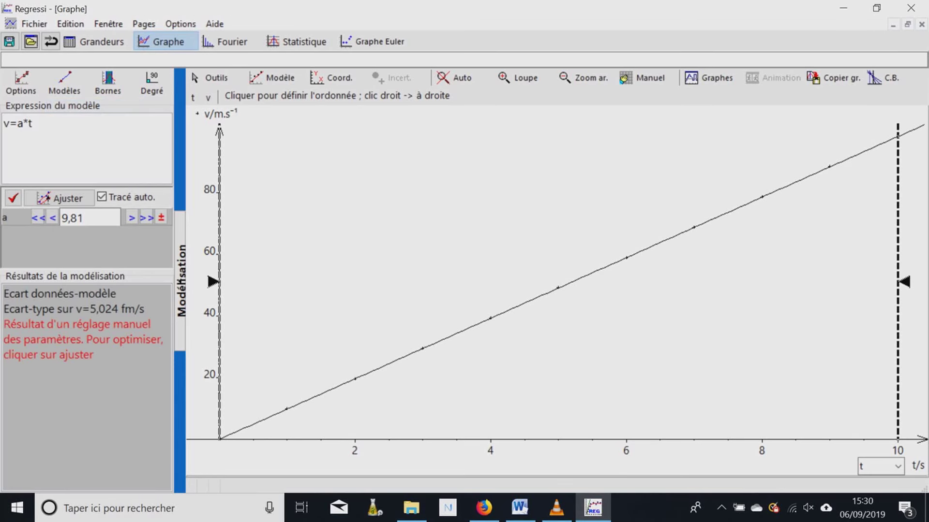
click(59, 198)
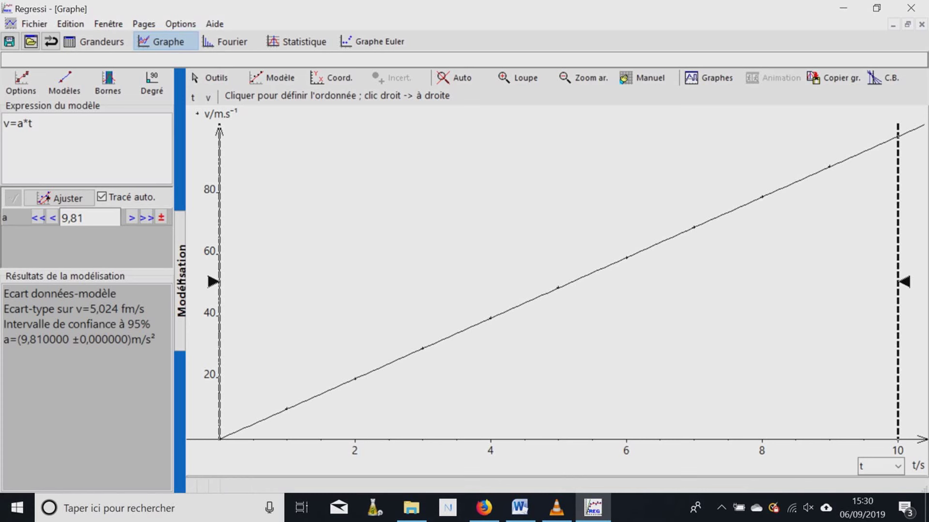
click(41, 125)
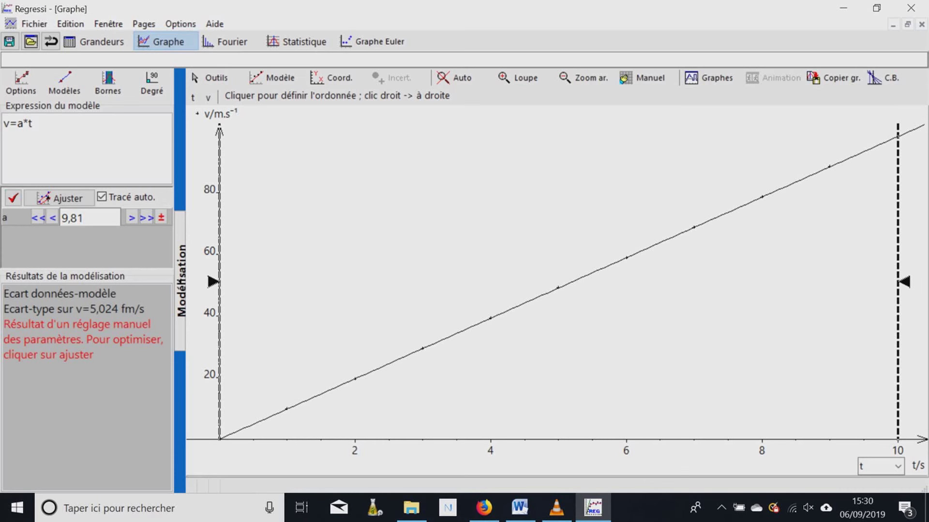
click(60, 199)
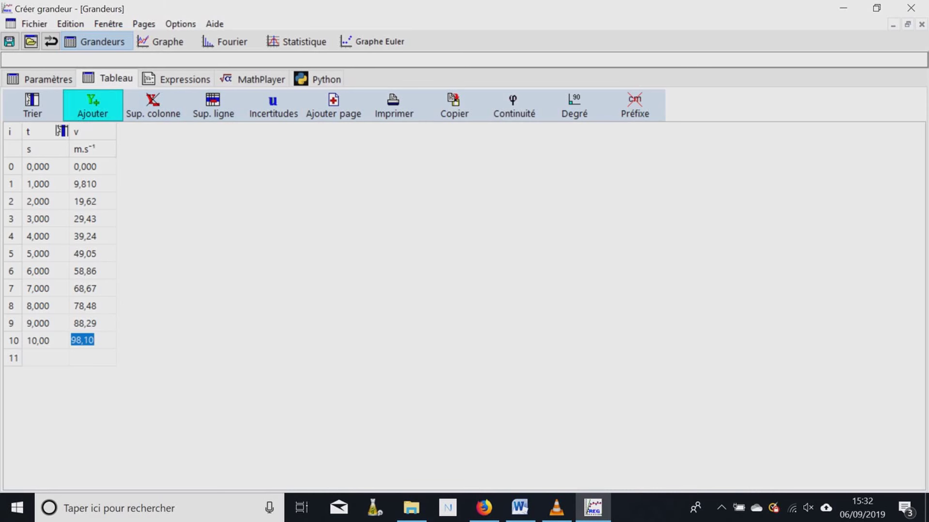
Step: Create the calculated quantity Ec in J, with the expression 0.5*200E-3*v^2, in the data table
click(93, 105)
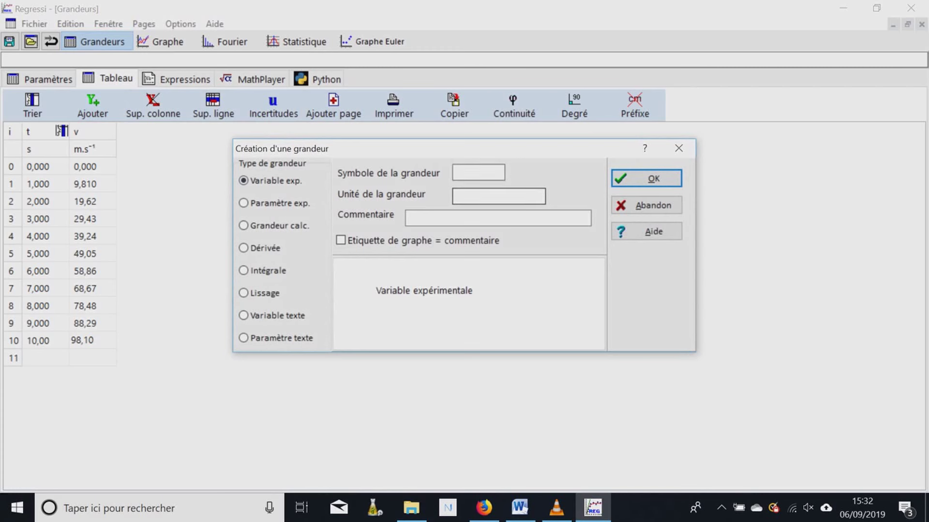
text(Ec)
key(Tab)
text(J)
click(243, 225)
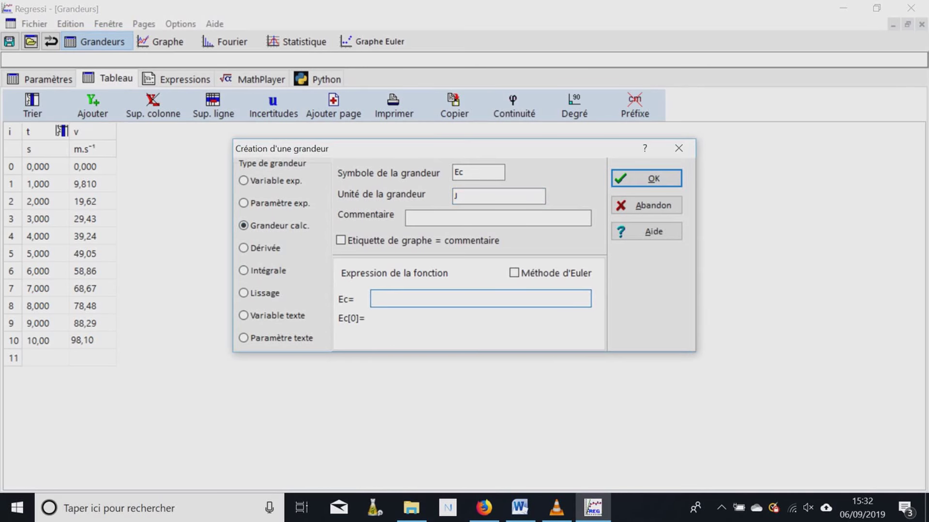
text(0.5*200E-3*v^é)
key(BackSpace)
text(2)
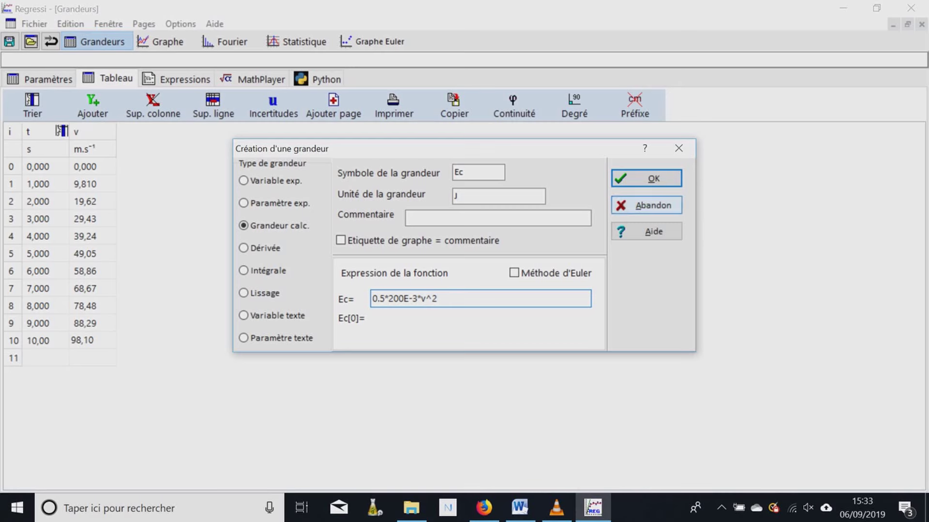
key(Return)
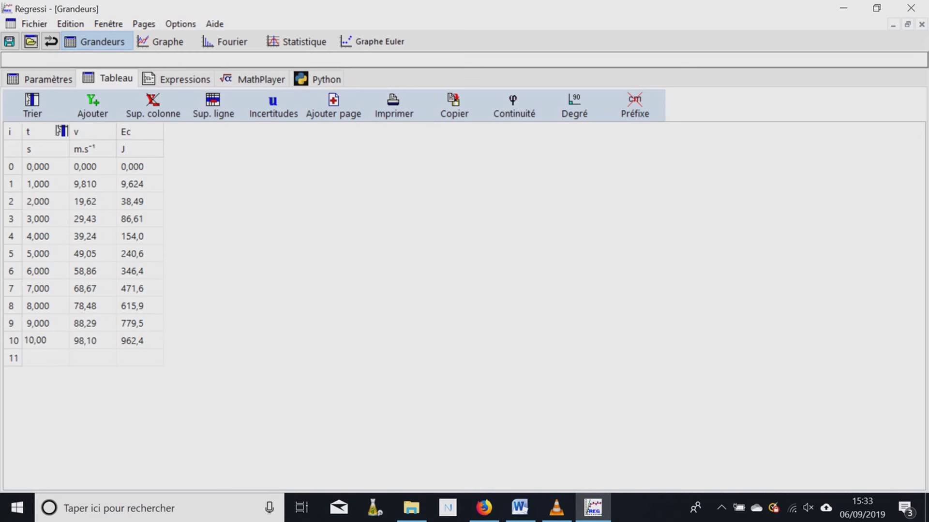
click(35, 340)
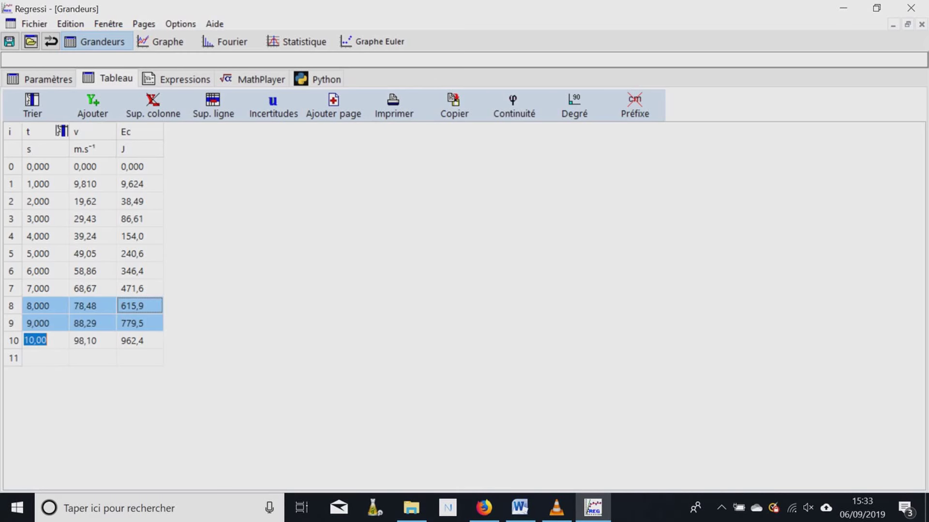
click(140, 358)
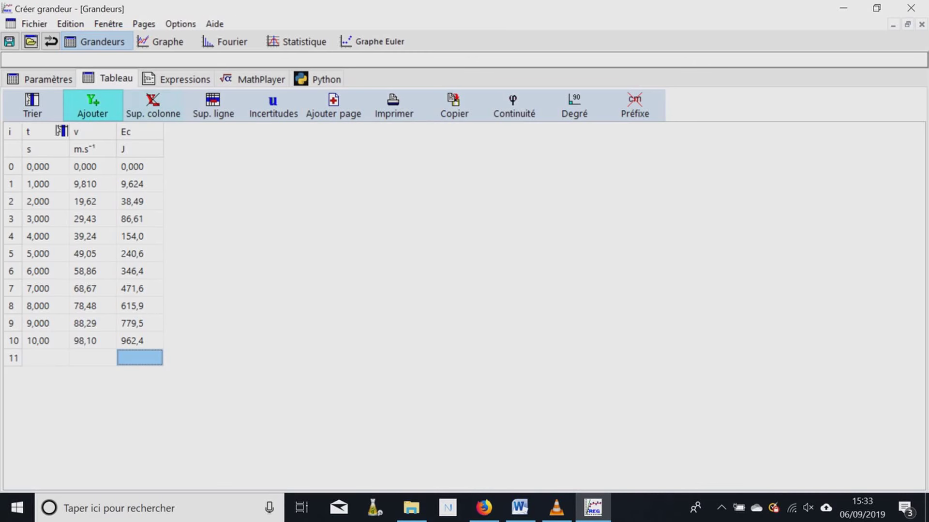
Step: Change the graph coordinates to plot Ec as the ordinate against t
click(160, 41)
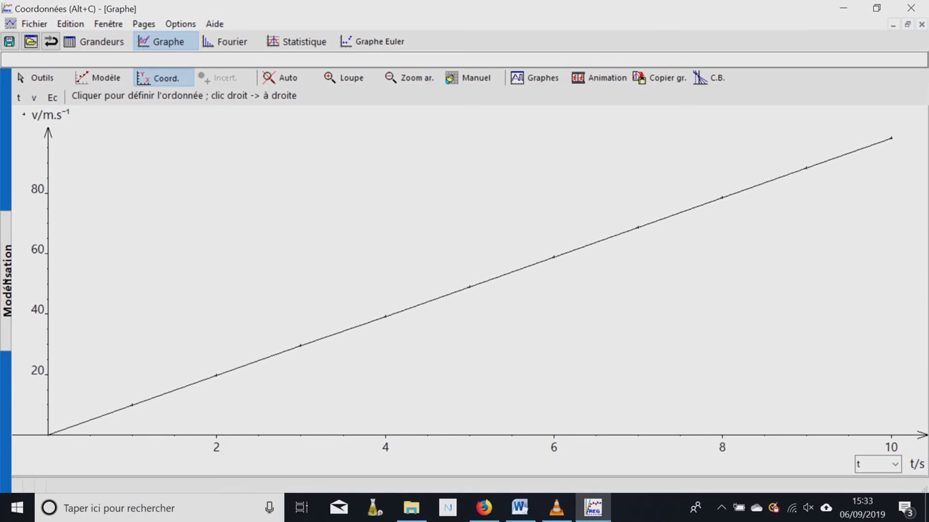
click(157, 77)
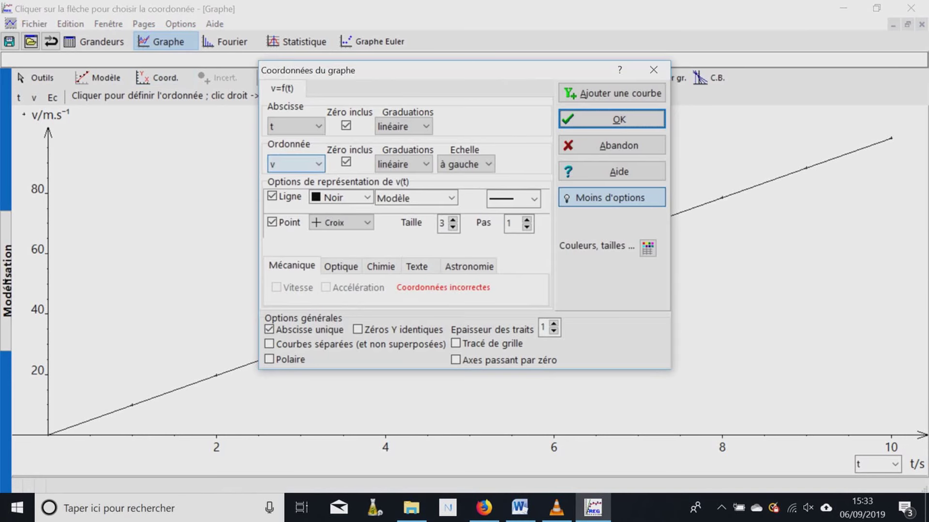
click(296, 164)
click(290, 205)
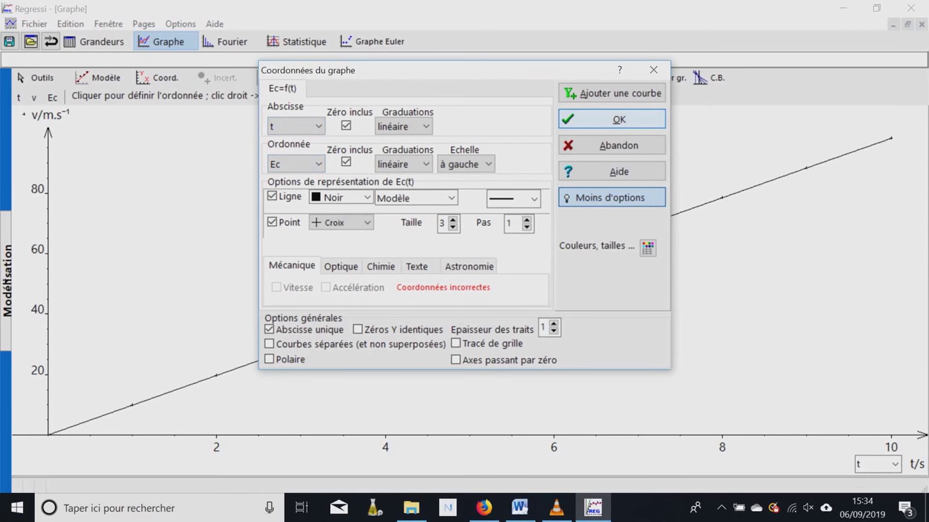
key(Return)
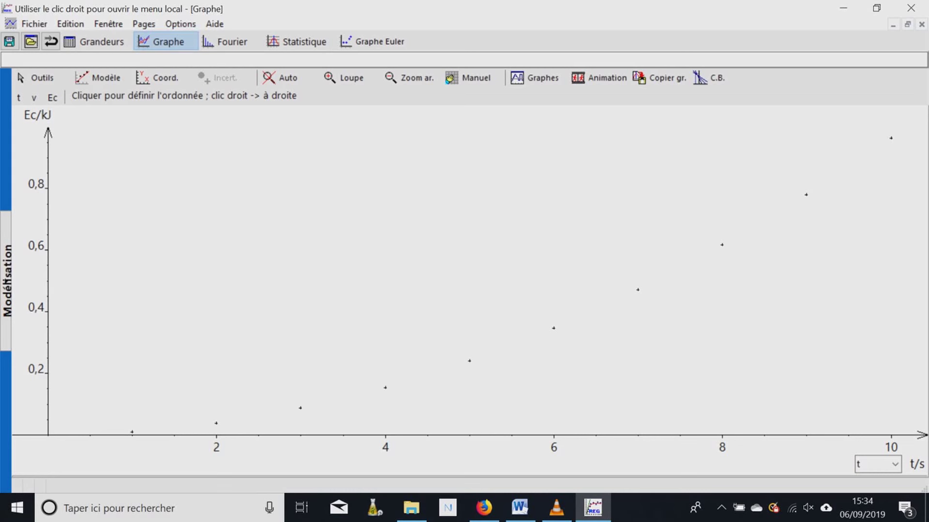
Step: Model the Ec(t) points with the predefined parabola model and optimise its parameters
click(98, 77)
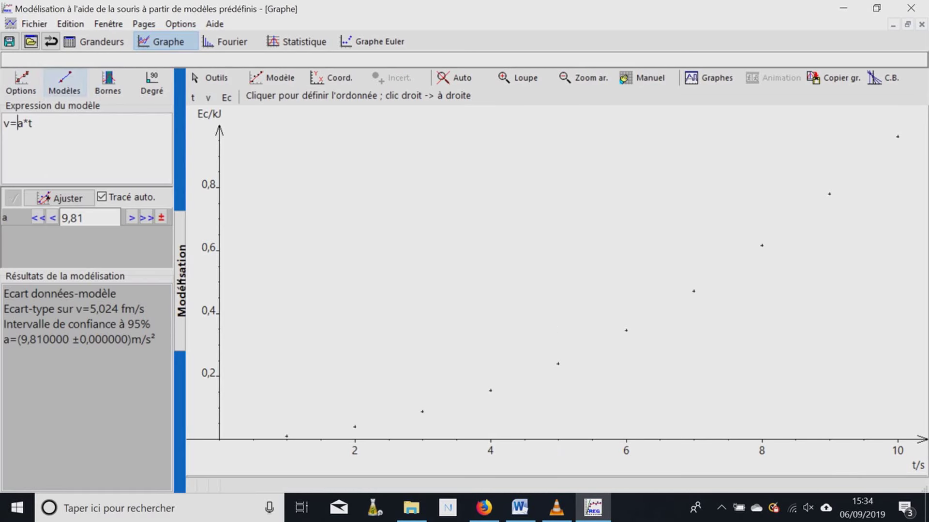
click(64, 83)
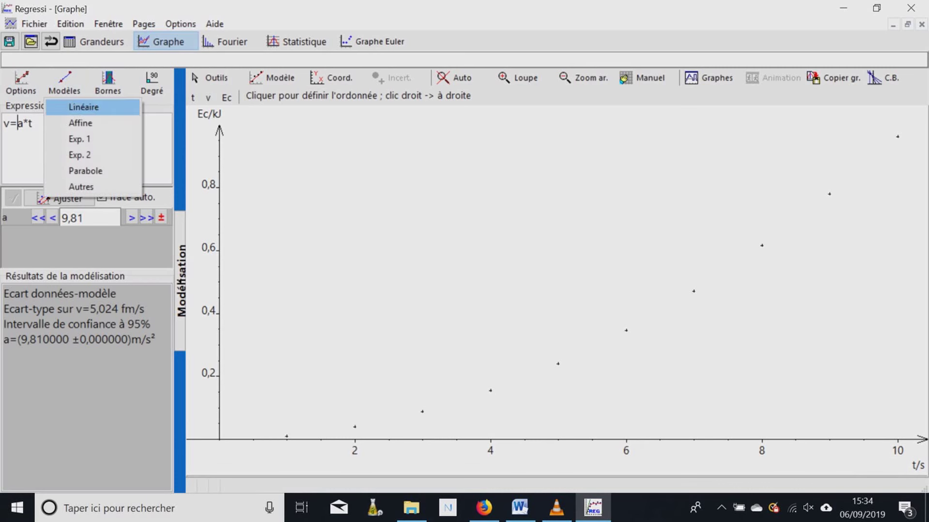
click(85, 171)
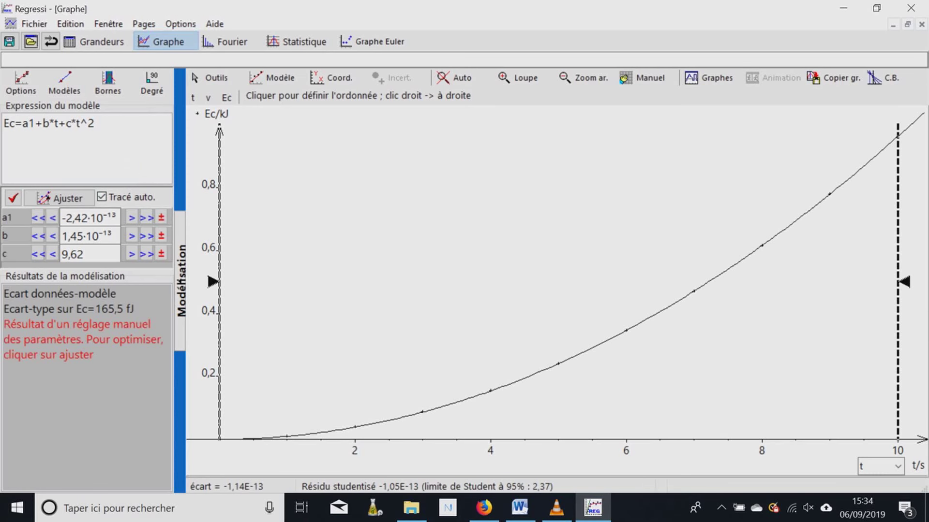
click(13, 197)
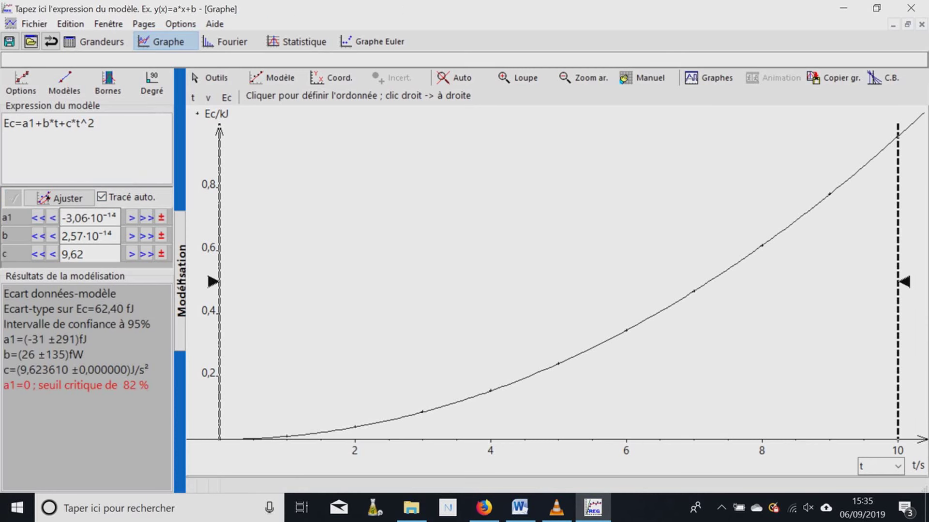
Step: Reduce the model expression to Ec=c*t^2 and adjust it to the data again
drag(66, 124, 22, 124)
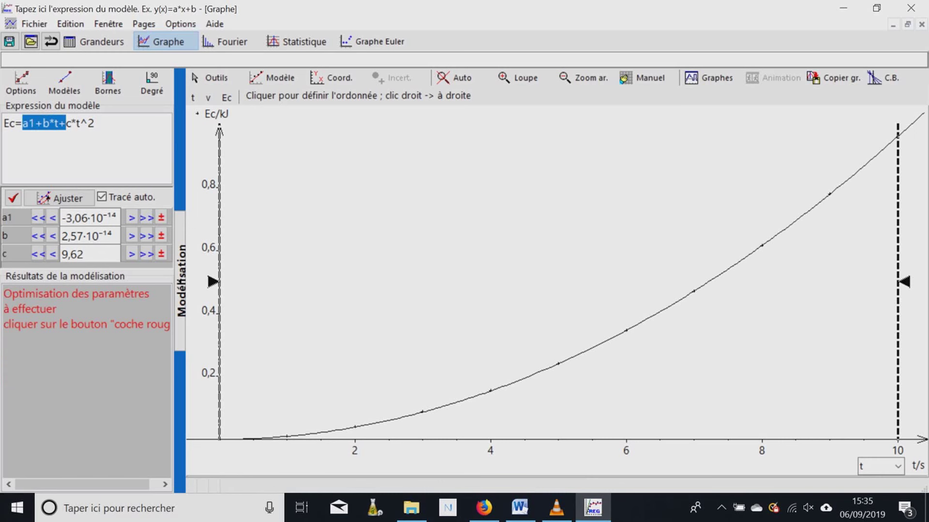
key(Delete)
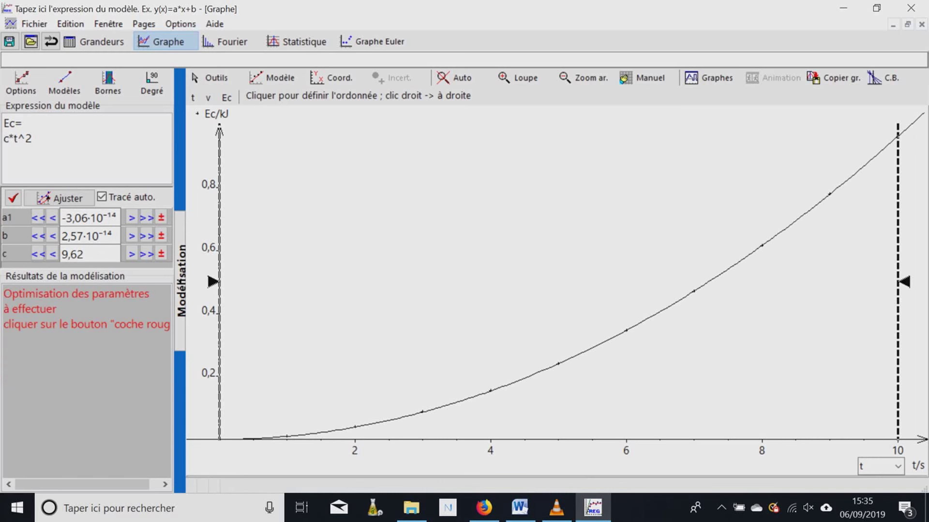
key(BackSpace)
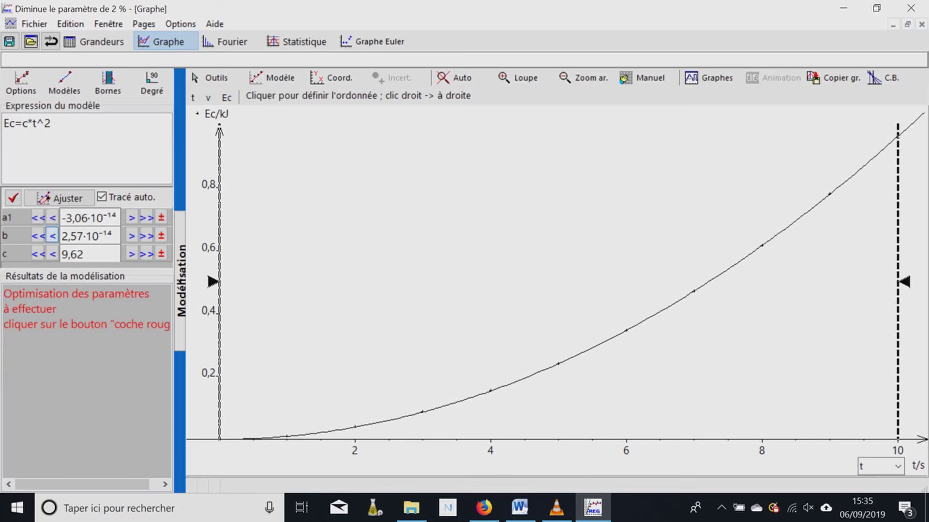
click(59, 197)
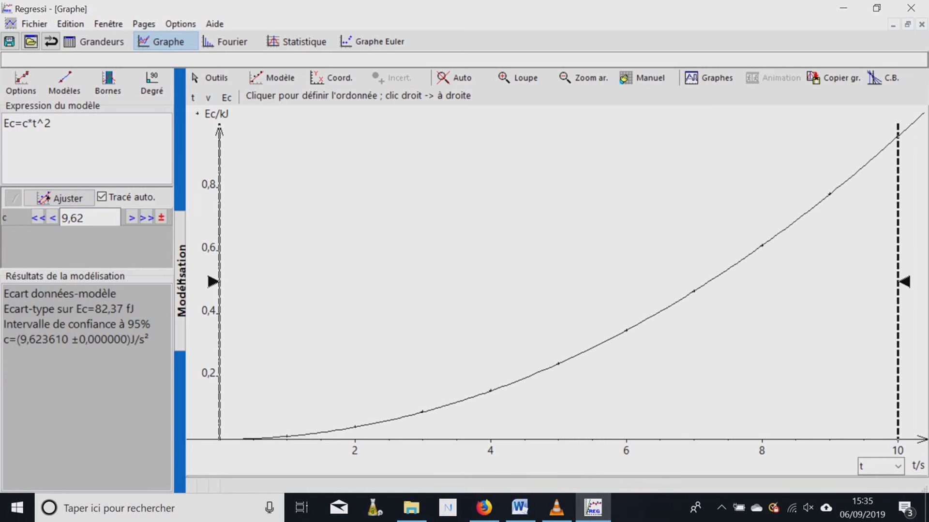